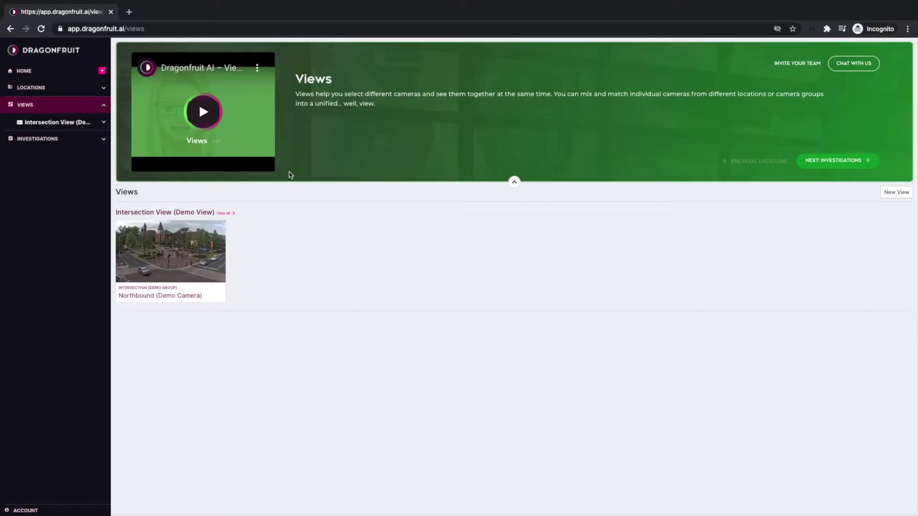
- Add a new view named 'Outdoor Pedestrian Paths' from the + menu beside HOME
{"action": "left_click", "coordinate": [100, 73]}
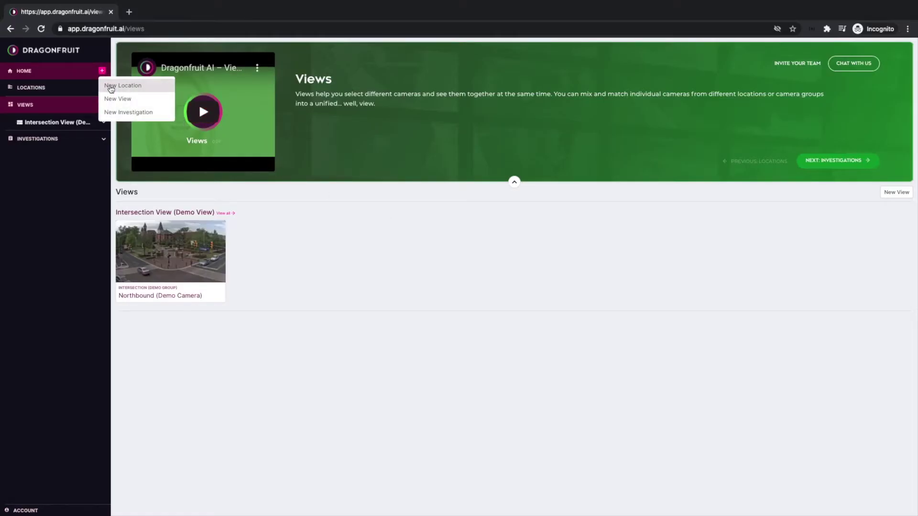
{"action": "left_click", "coordinate": [115, 97]}
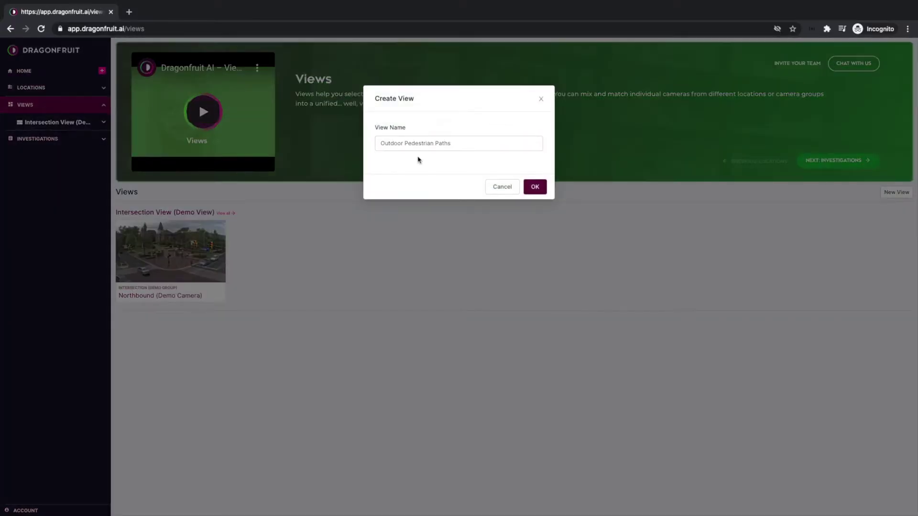
{"action": "left_click", "coordinate": [530, 187]}
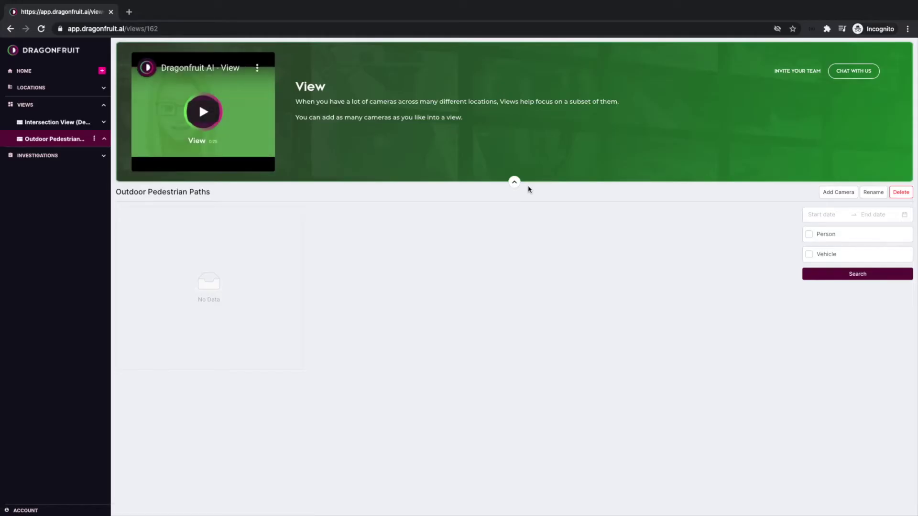
- Add the Island Park camera from Field Office #2 to the Outdoor Pedestrian Paths view
{"action": "left_click", "coordinate": [822, 194]}
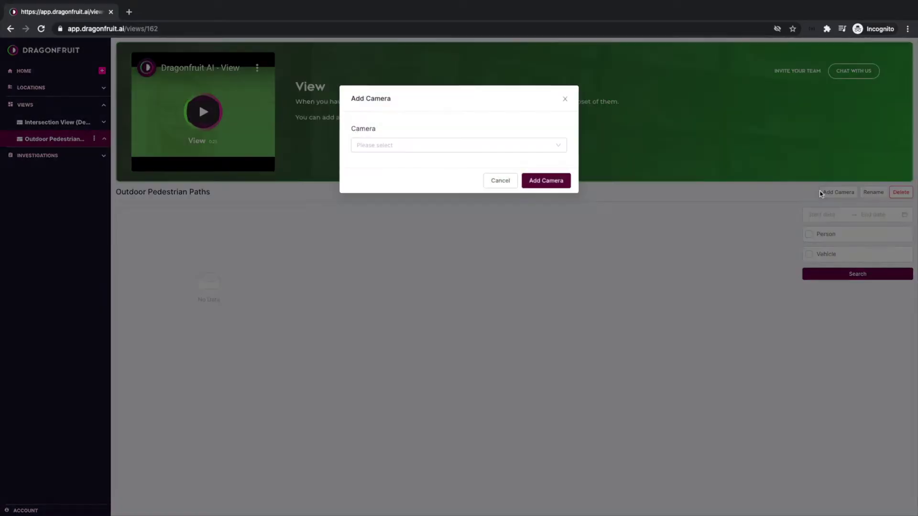
{"action": "left_click", "coordinate": [546, 148]}
{"action": "left_click", "coordinate": [435, 167]}
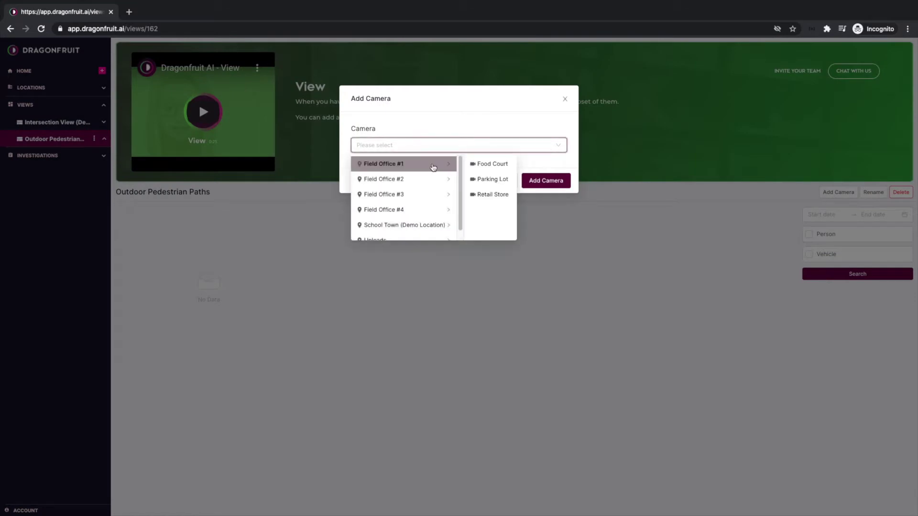
{"action": "left_click", "coordinate": [435, 179]}
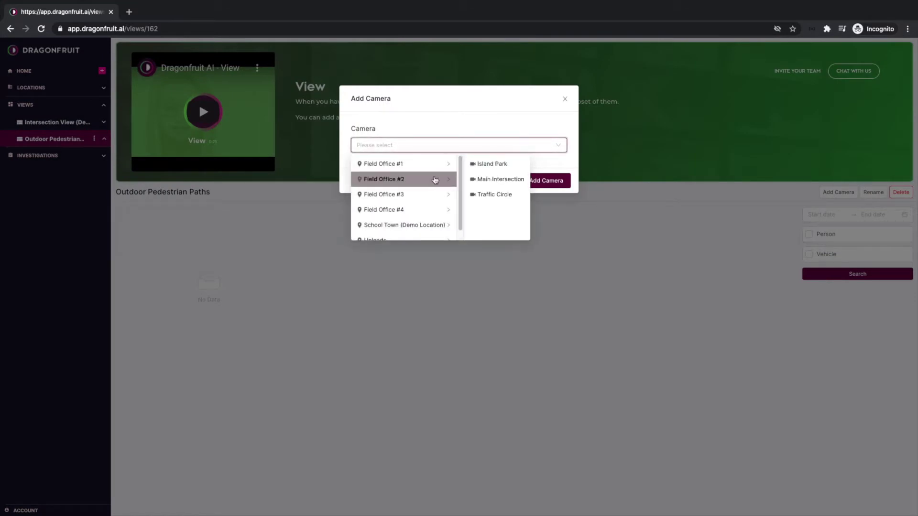
{"action": "left_click", "coordinate": [482, 168]}
{"action": "left_click", "coordinate": [529, 181]}
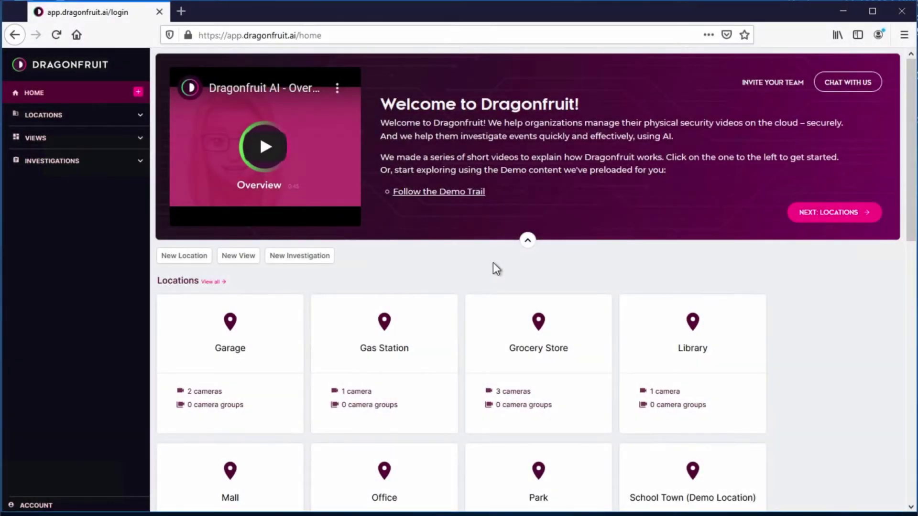
- Create a new location named 'Demo Location' from the + menu
{"action": "left_click", "coordinate": [138, 92]}
{"action": "left_click", "coordinate": [147, 113]}
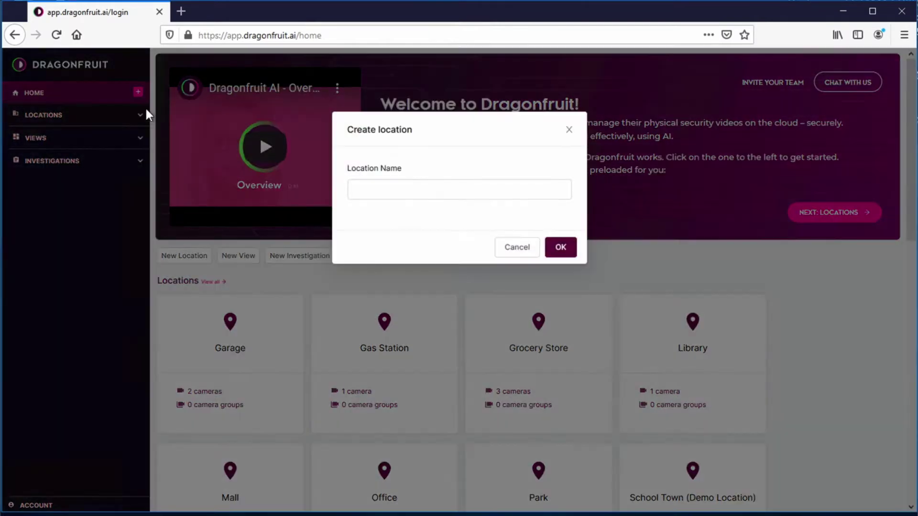
{"action": "left_click", "coordinate": [378, 190]}
{"action": "type", "text": "Demo Location"}
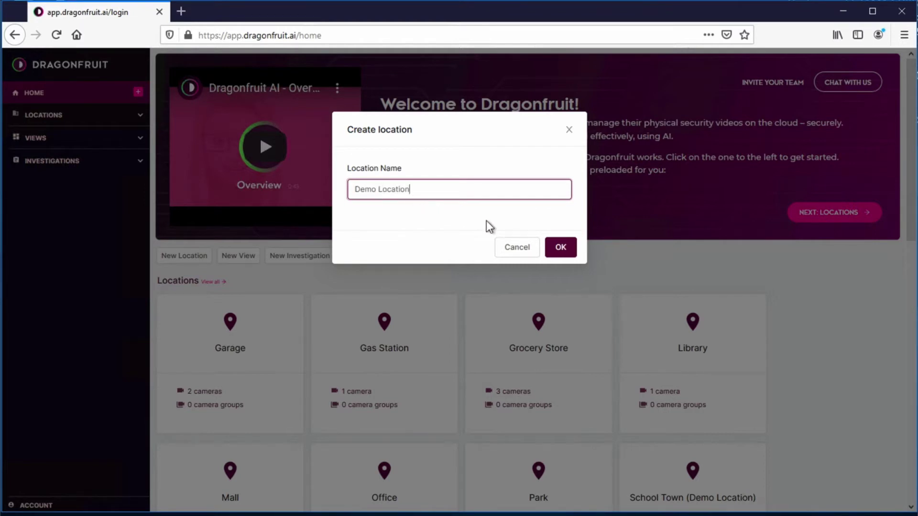
{"action": "left_click", "coordinate": [559, 248]}
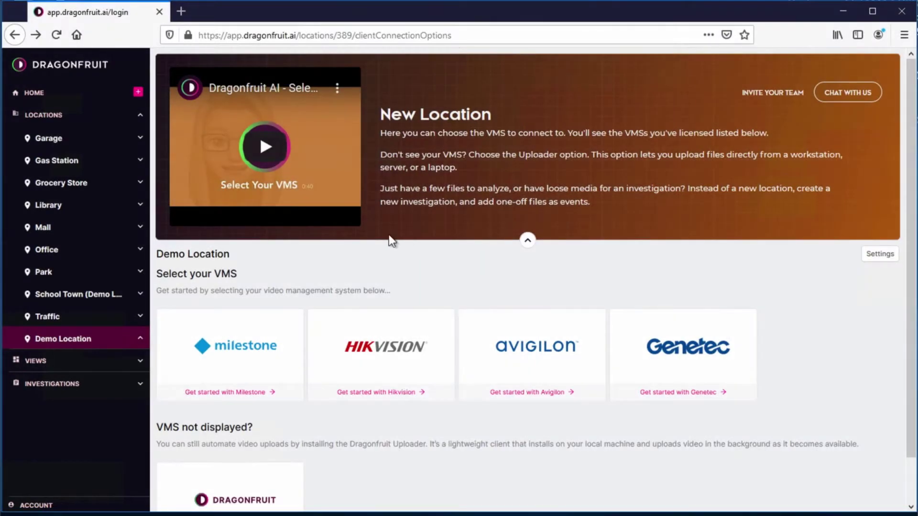
- Select Milestone as Demo Location's video management system
{"action": "left_click", "coordinate": [266, 342]}
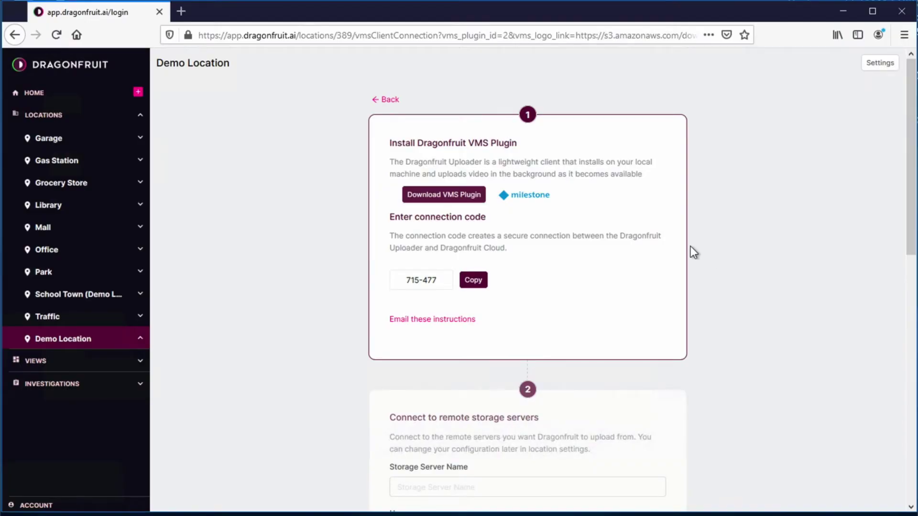
- Download the VMS plugin installer and install Dragonfruit Uploader for Milestone 1.0.23
{"action": "left_click", "coordinate": [466, 196]}
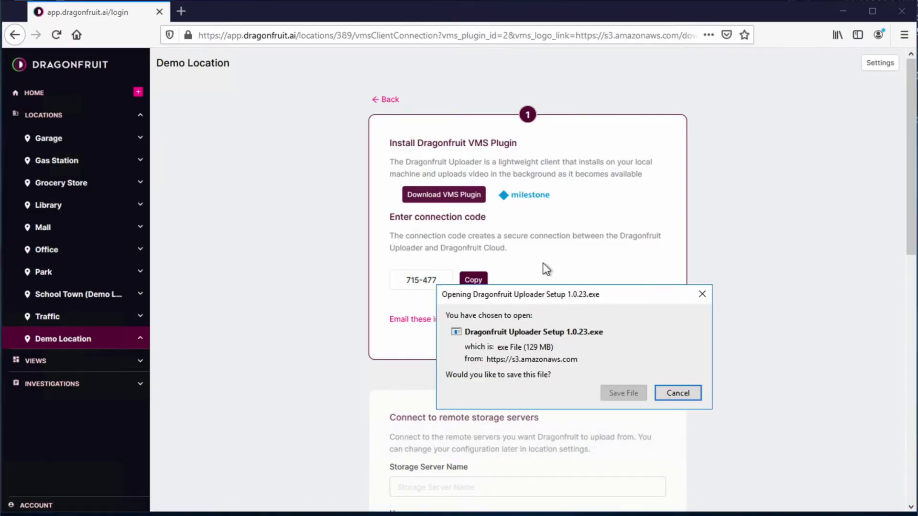
{"action": "left_click", "coordinate": [620, 390]}
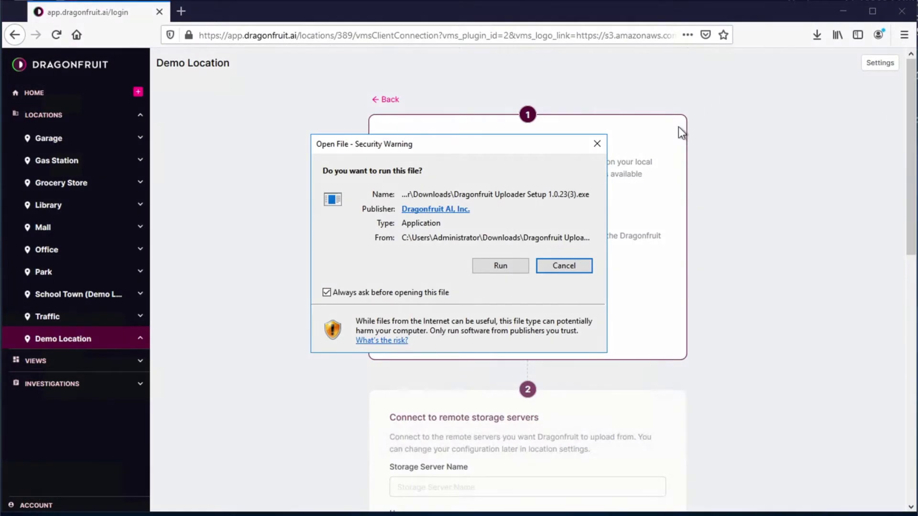
{"action": "left_click", "coordinate": [505, 268]}
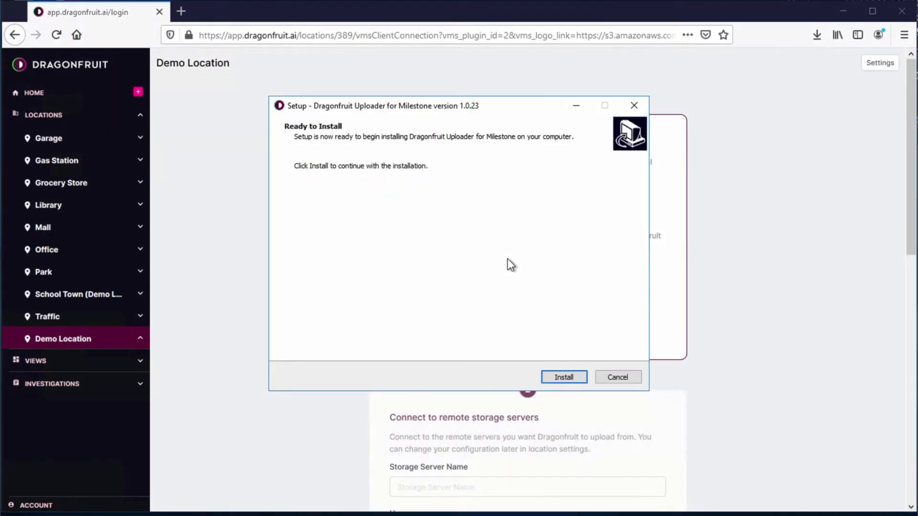
{"action": "left_click", "coordinate": [570, 376]}
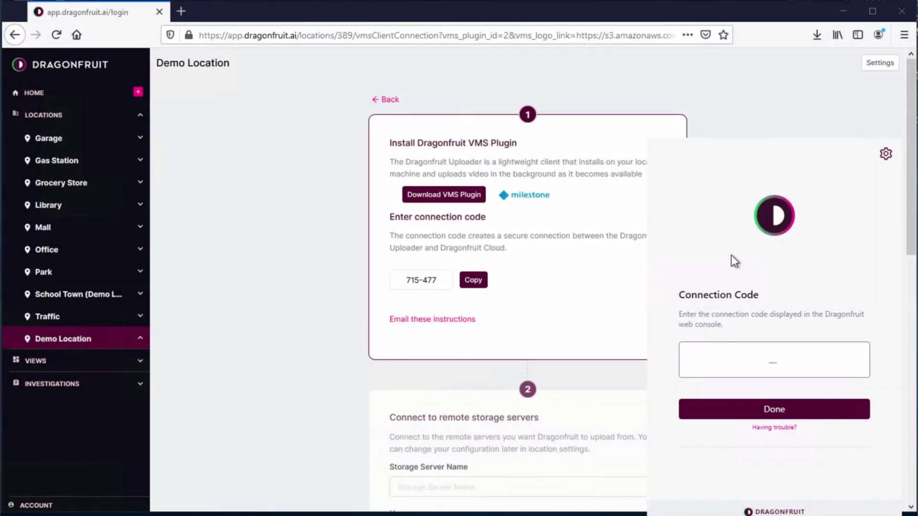
- Paste the connection code into the uploader, save its local storage settings, and return to the console
{"action": "left_click", "coordinate": [775, 356]}
{"action": "type", "text": "715-477"}
{"action": "left_click", "coordinate": [777, 411]}
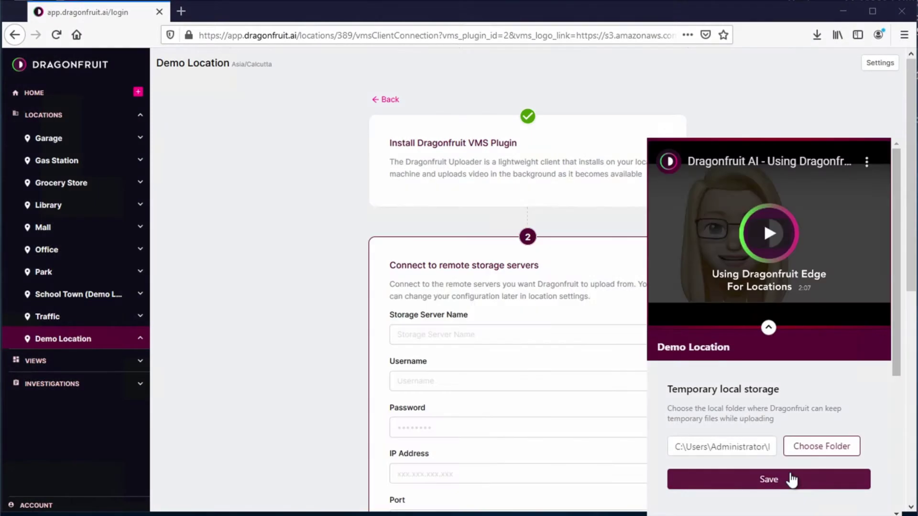
{"action": "left_click", "coordinate": [792, 480]}
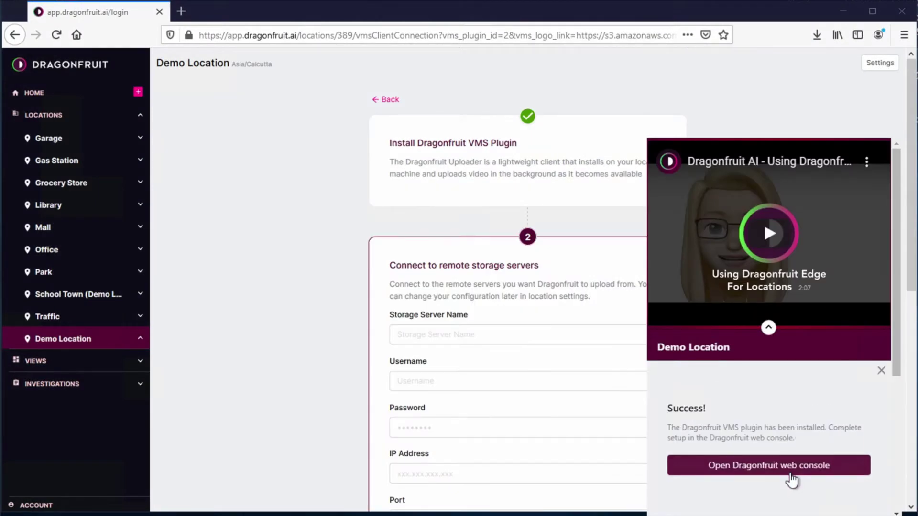
{"action": "left_click", "coordinate": [790, 473]}
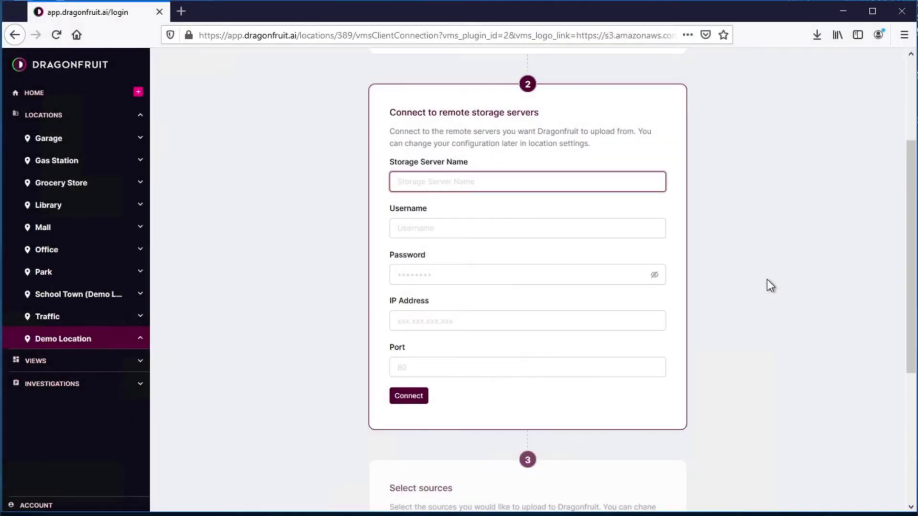
- Connect the 'Milestone VMS' storage server at 54.174.94.160 on port 80
{"action": "type", "text": "Miles"}
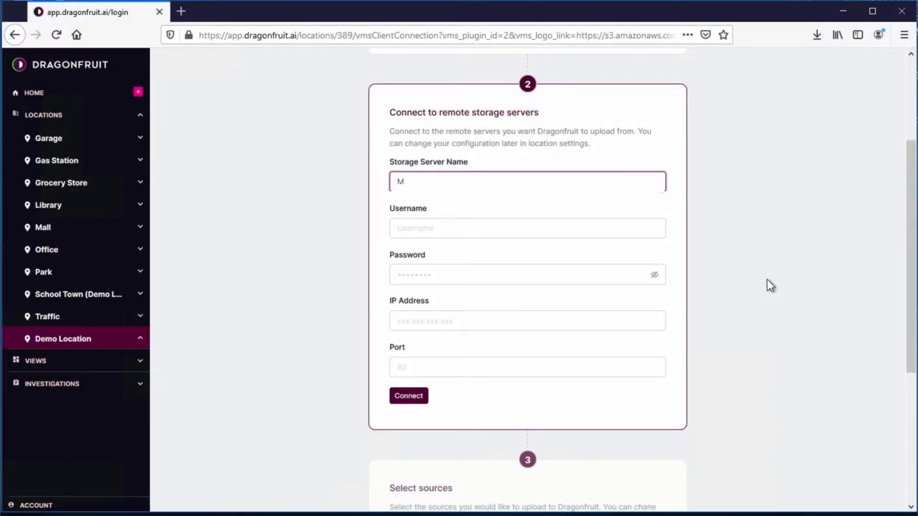
{"action": "type", "text": "tone VMS"}
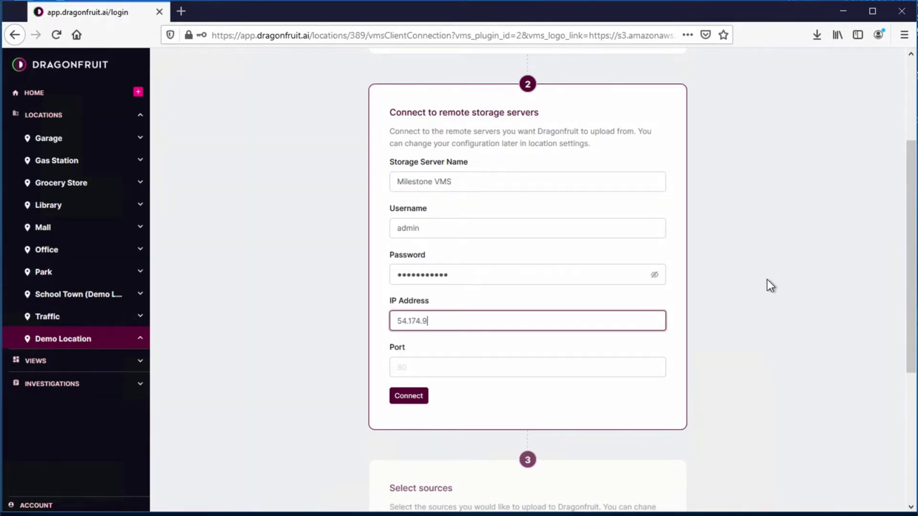
{"action": "type", "text": "4.160"}
{"action": "key", "text": "Tab"}
{"action": "type", "text": "80"}
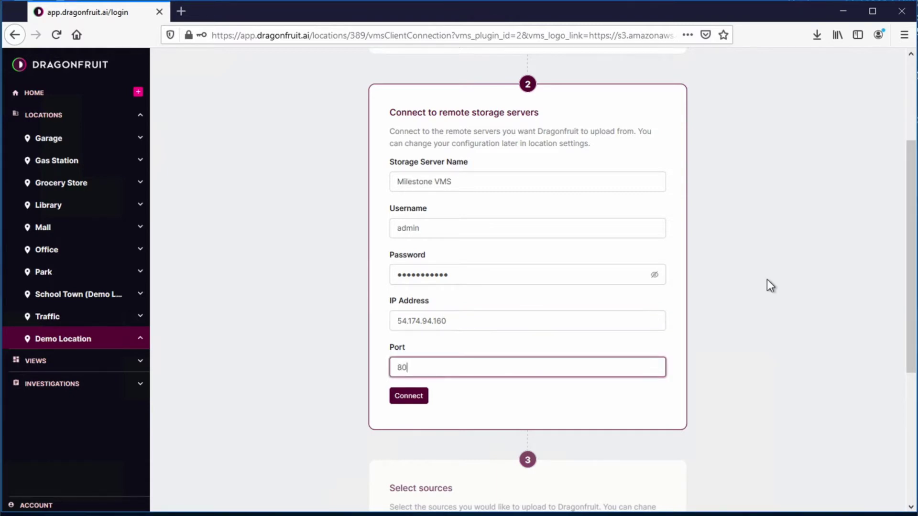
{"action": "left_click", "coordinate": [415, 395]}
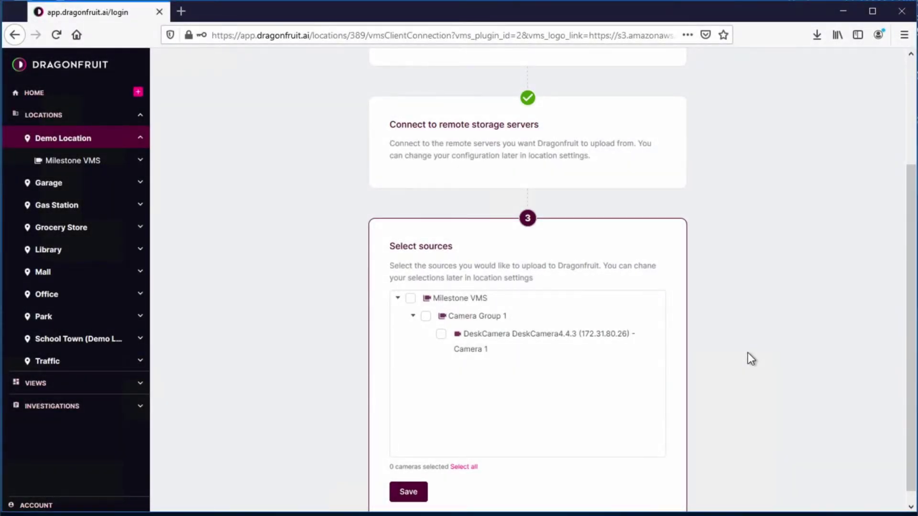
- Select all Milestone VMS cameras as the location's sources and save them
{"action": "left_click", "coordinate": [410, 298]}
{"action": "left_click", "coordinate": [410, 484]}
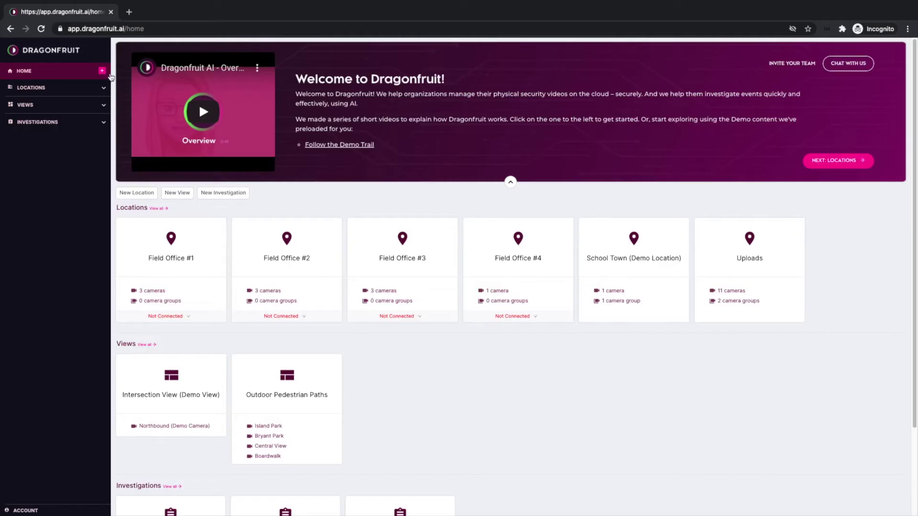
- Create a new investigation named Demo Investigation
{"action": "left_click", "coordinate": [101, 71]}
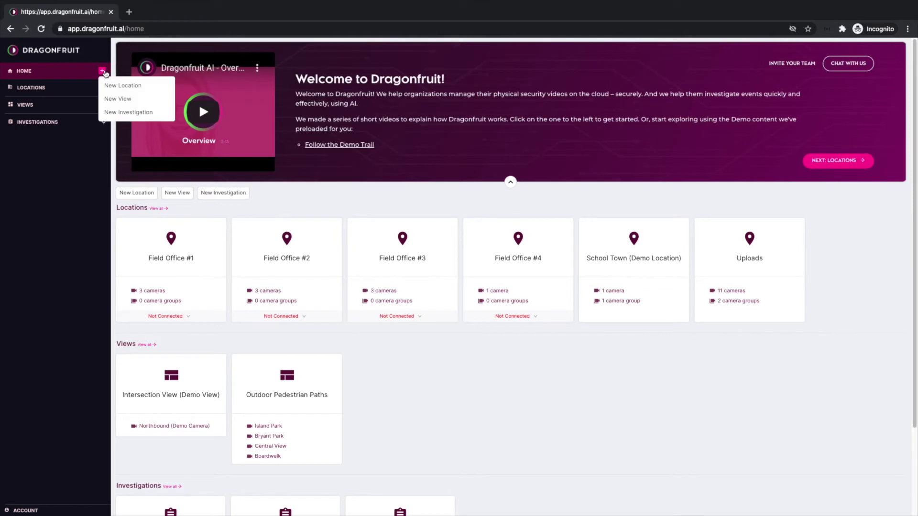
{"action": "left_click", "coordinate": [112, 112]}
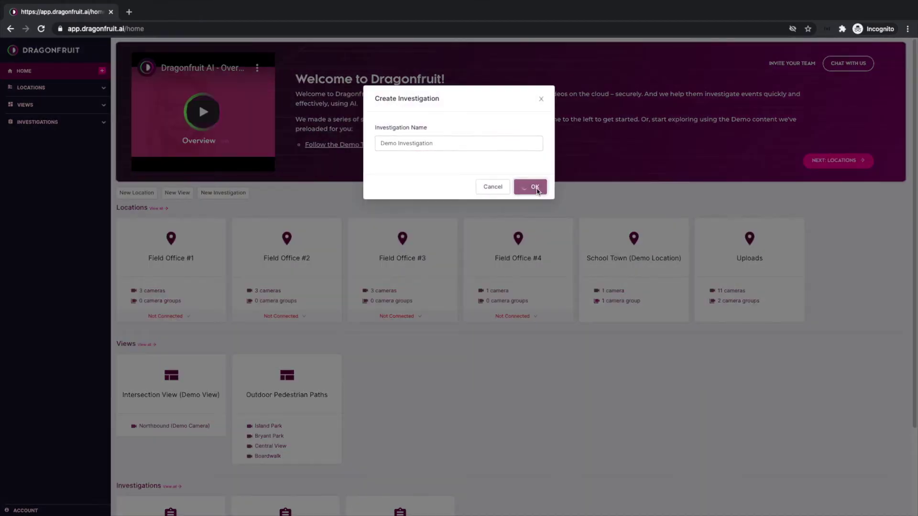
{"action": "left_click", "coordinate": [534, 186]}
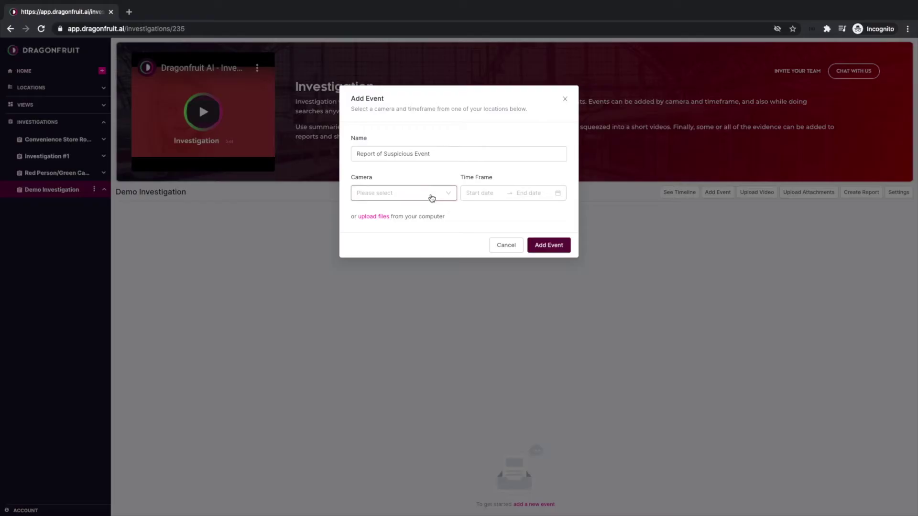
- Start a new event using Field Office #4's Intersection camera
{"action": "left_click", "coordinate": [431, 193]}
{"action": "left_click", "coordinate": [420, 243]}
{"action": "left_click", "coordinate": [431, 258]}
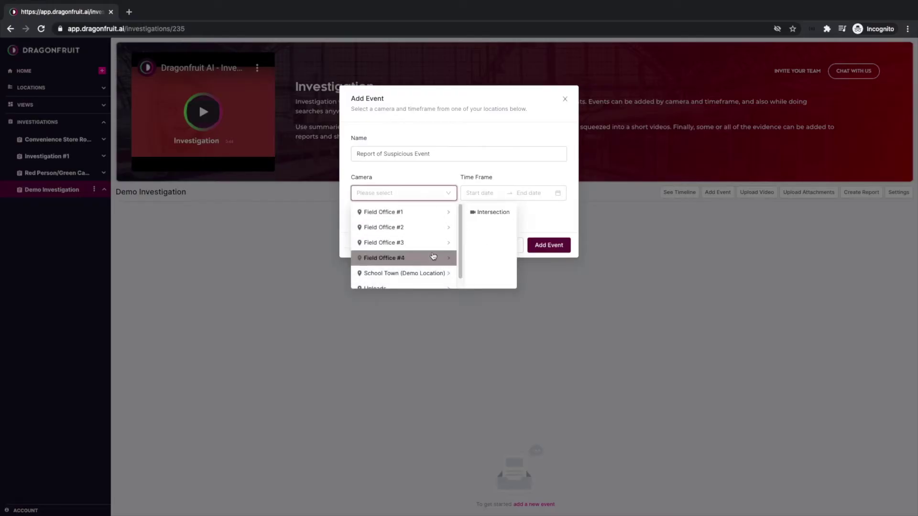
{"action": "left_click", "coordinate": [484, 212]}
- Set the event's time frame to 07 Oct, 11:00 to 11:30
{"action": "left_click", "coordinate": [480, 193]}
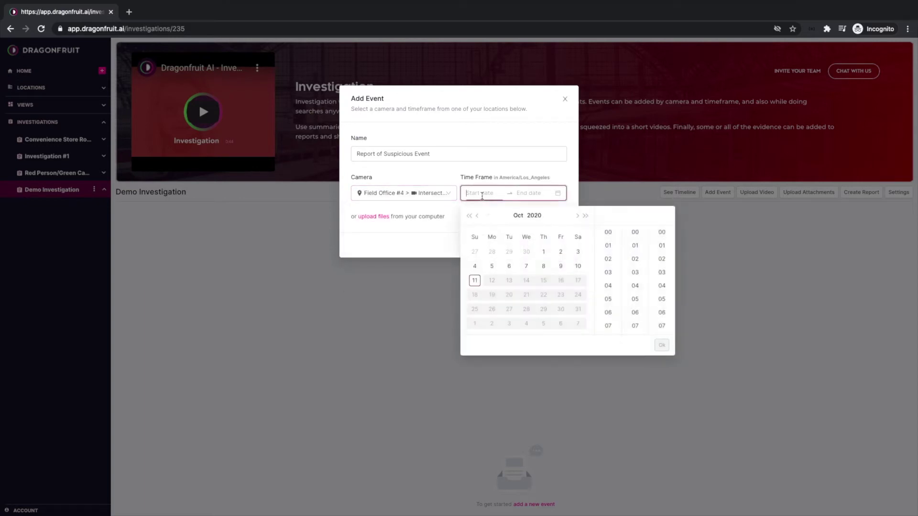
{"action": "left_click", "coordinate": [526, 266]}
{"action": "scroll", "coordinate": [607, 283], "scroll_direction": "down", "scroll_amount": 1}
{"action": "scroll", "coordinate": [607, 292], "scroll_direction": "down", "scroll_amount": 2}
{"action": "left_click", "coordinate": [607, 300]}
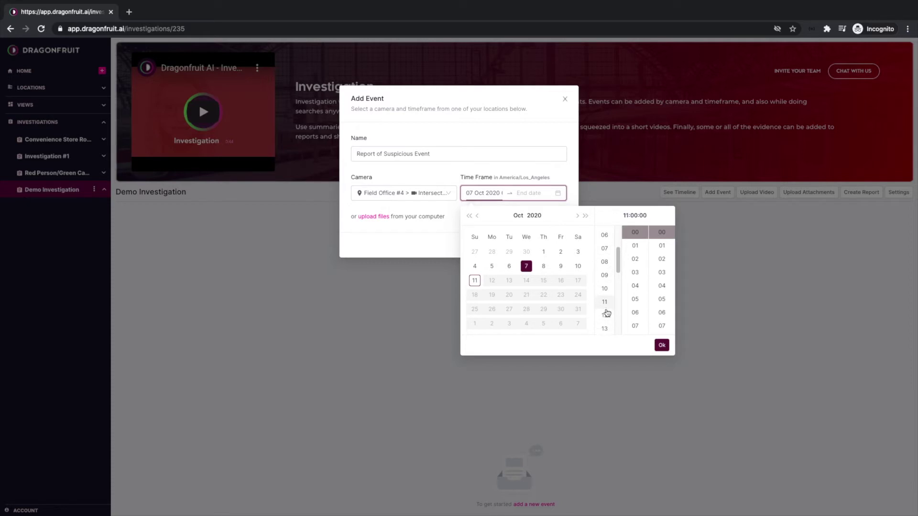
{"action": "left_click", "coordinate": [661, 344]}
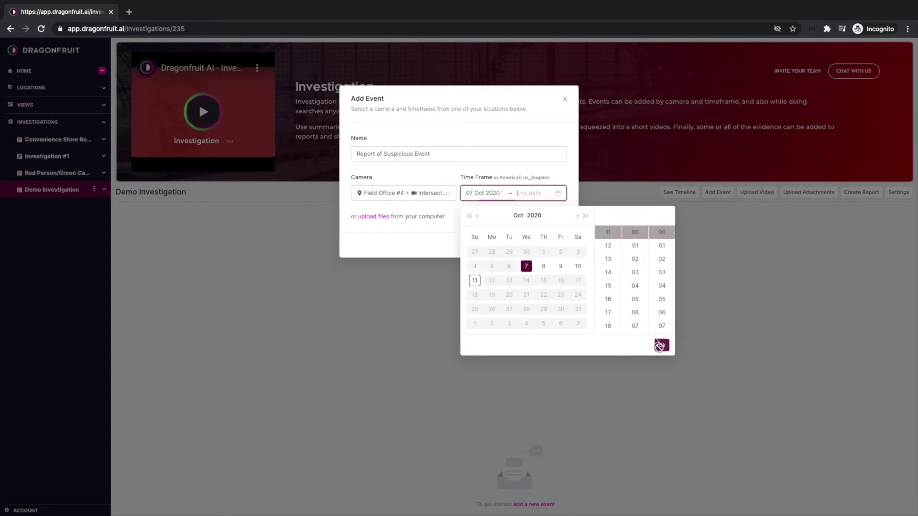
{"action": "left_click", "coordinate": [526, 266]}
{"action": "scroll", "coordinate": [609, 263], "scroll_direction": "up", "scroll_amount": 5}
{"action": "scroll", "coordinate": [608, 268], "scroll_direction": "down", "scroll_amount": 5}
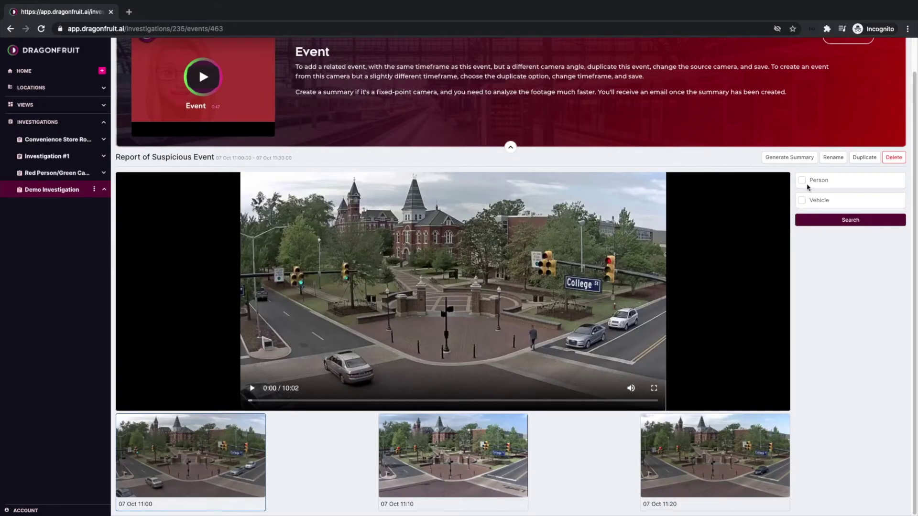
- Search the footage for people in red tops and play the 11:02 matching clip
{"action": "left_click", "coordinate": [808, 183]}
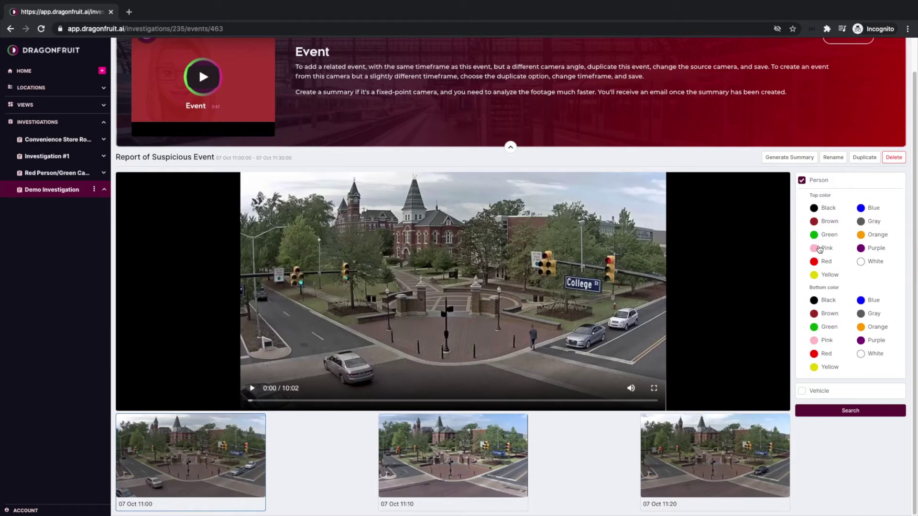
{"action": "left_click", "coordinate": [820, 263]}
{"action": "left_click", "coordinate": [854, 411]}
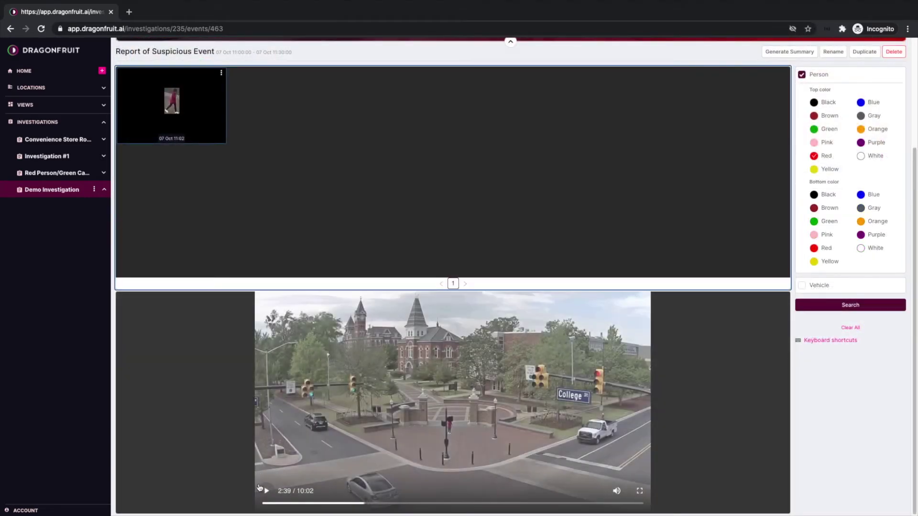
{"action": "left_click", "coordinate": [267, 491]}
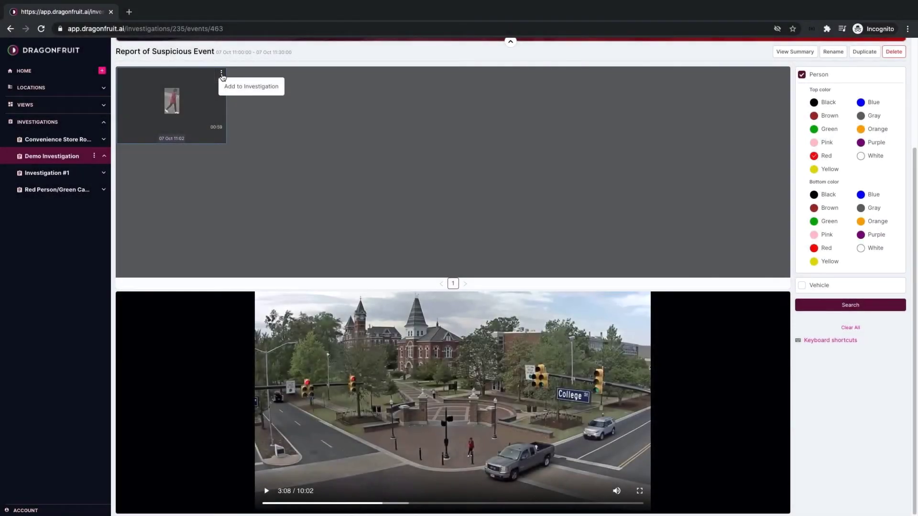
- Add the matching red-top person clip to the investigation
{"action": "left_click", "coordinate": [222, 75]}
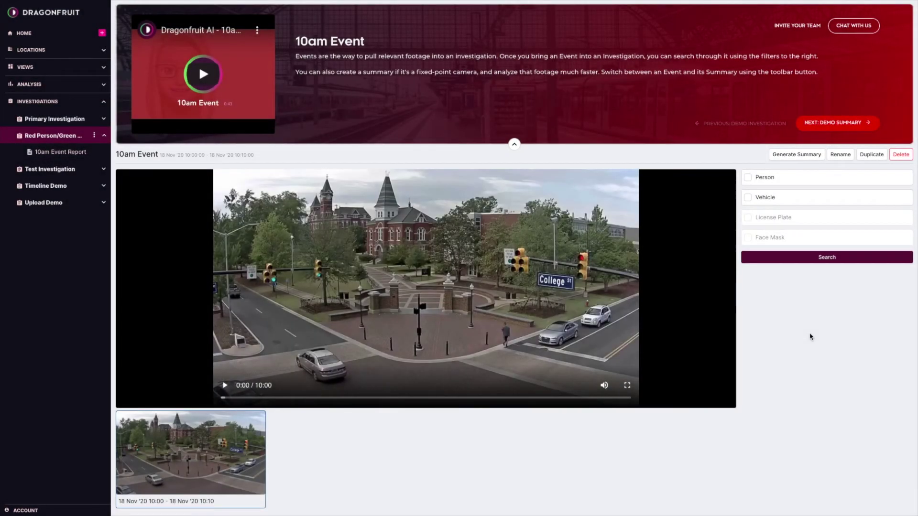
- Summarize the 10am Event footage, open the blue car clip, and play the linked intersection video
{"action": "left_click", "coordinate": [797, 161]}
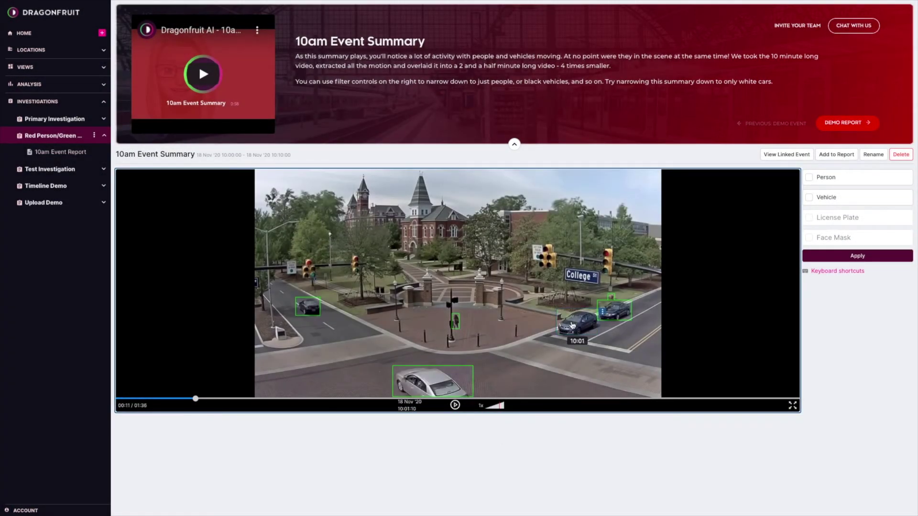
{"action": "left_click", "coordinate": [572, 326]}
{"action": "scroll", "coordinate": [572, 326], "scroll_direction": "down", "scroll_amount": 3}
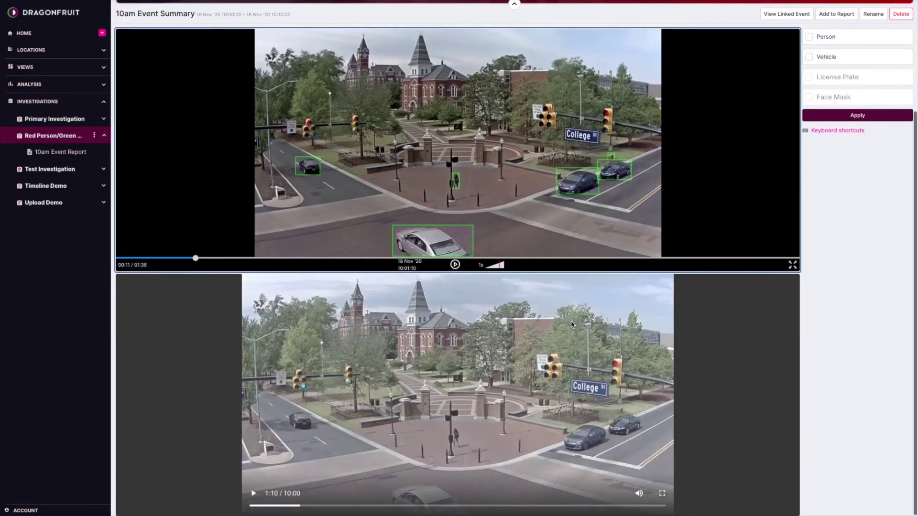
{"action": "left_click", "coordinate": [254, 495]}
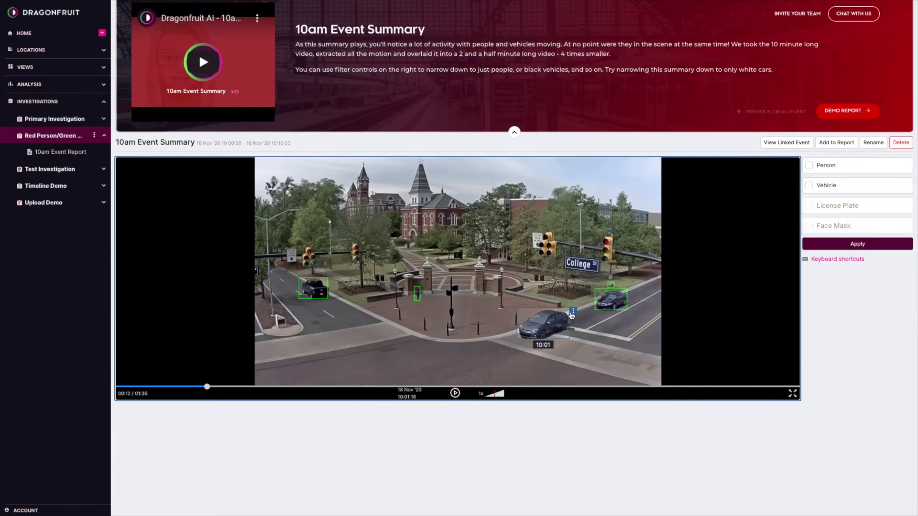
- Show the linked original footage for the 10am Event
{"action": "left_click", "coordinate": [574, 312]}
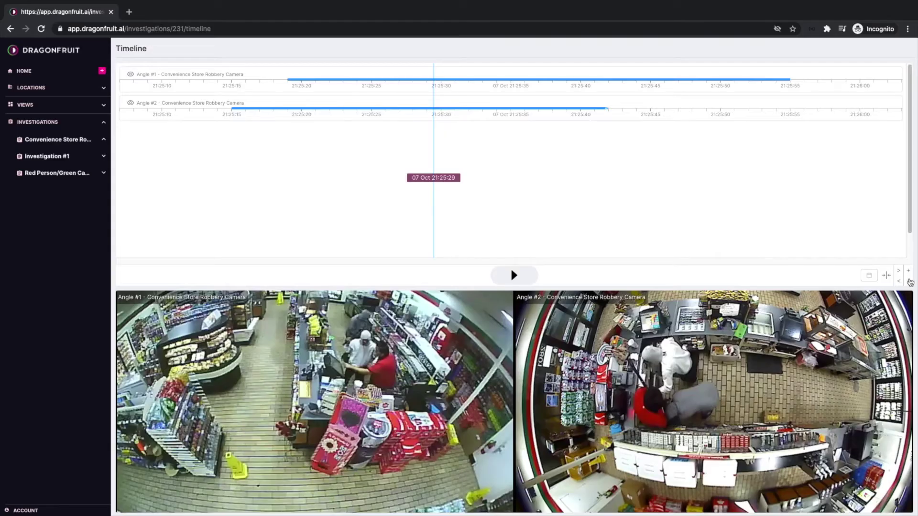
{"action": "left_click", "coordinate": [910, 281]}
{"action": "left_click", "coordinate": [910, 281]}
{"action": "left_click", "coordinate": [908, 271]}
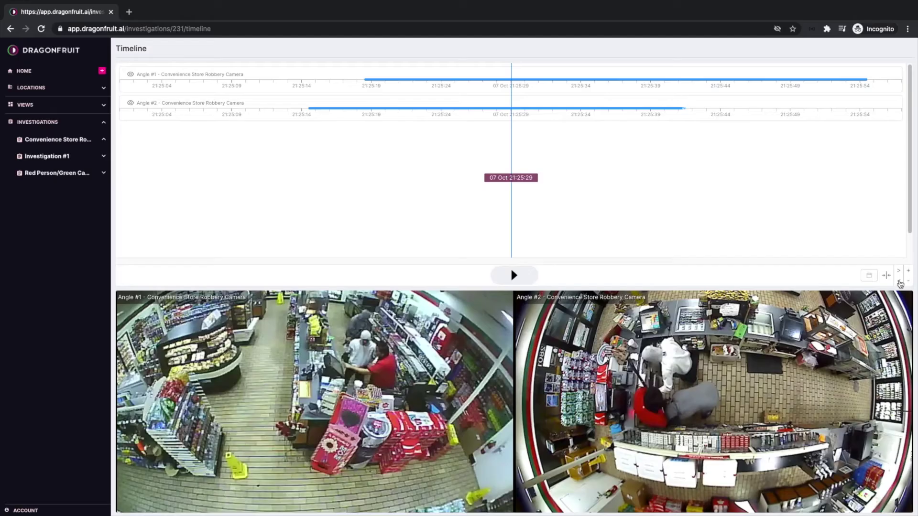
{"action": "left_click", "coordinate": [899, 281]}
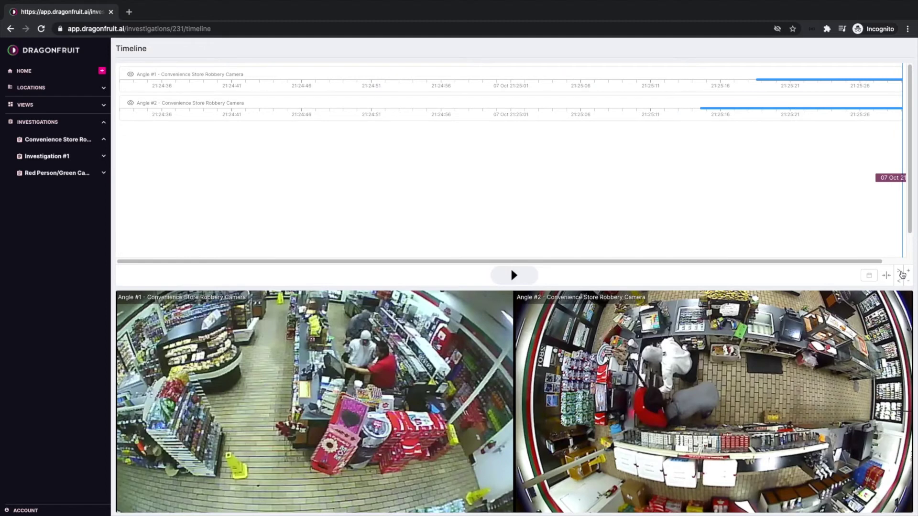
{"action": "left_click", "coordinate": [900, 272]}
{"action": "left_click", "coordinate": [901, 272]}
{"action": "left_click", "coordinate": [899, 282]}
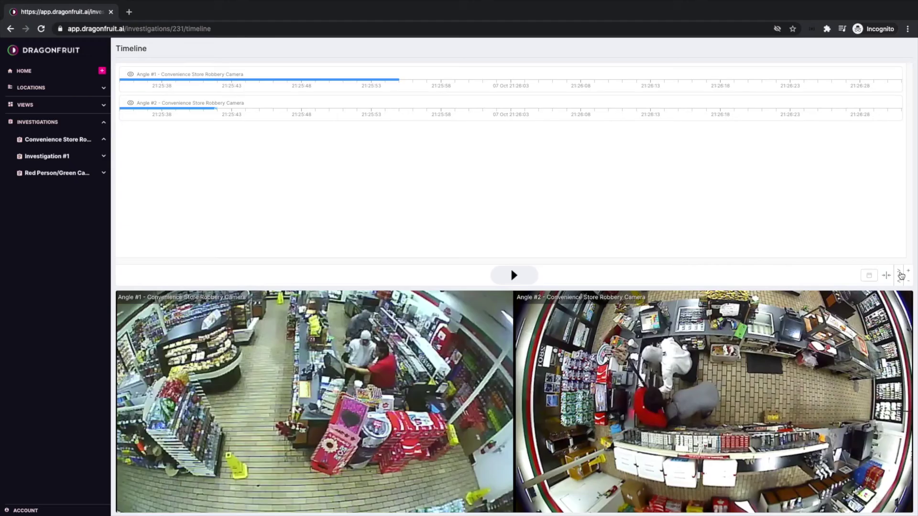
{"action": "left_click", "coordinate": [887, 278]}
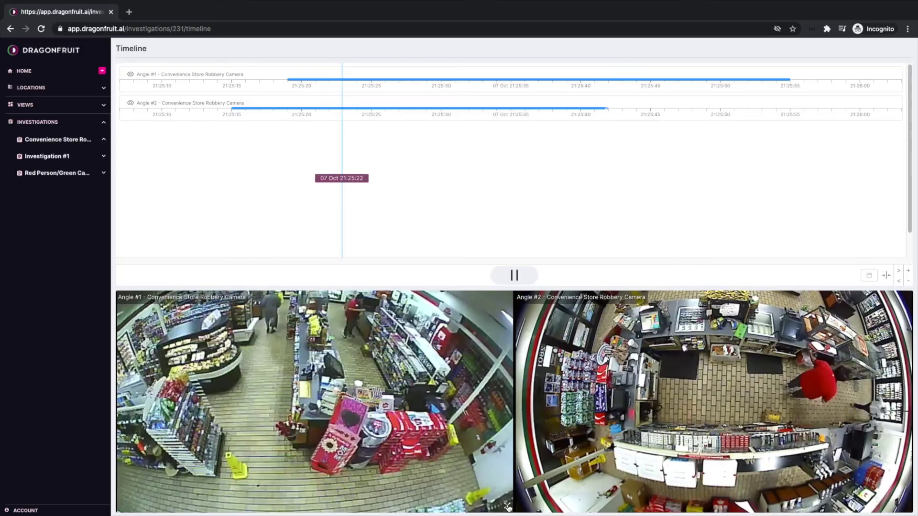
{"action": "left_click", "coordinate": [507, 505]}
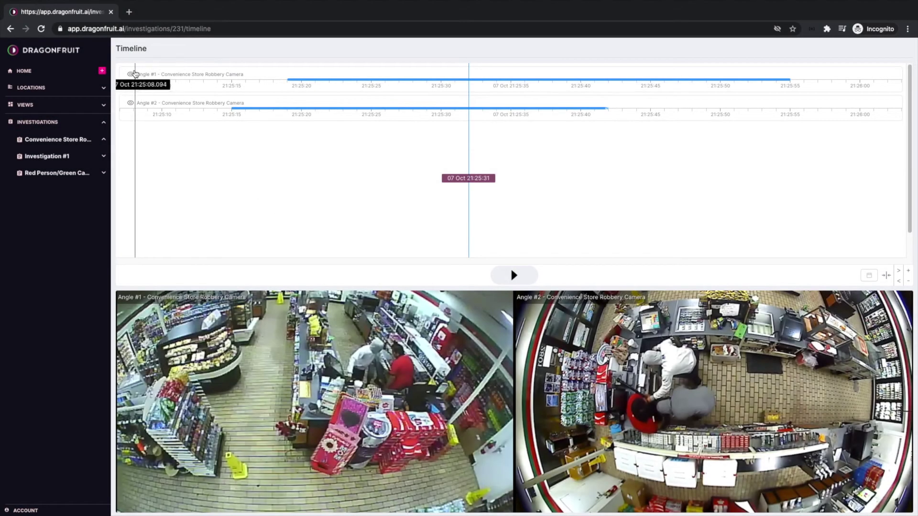
- Hide the Angle #1 feed, then play and seek both store cameras to 07 Oct 21:25:29
{"action": "left_click", "coordinate": [133, 74]}
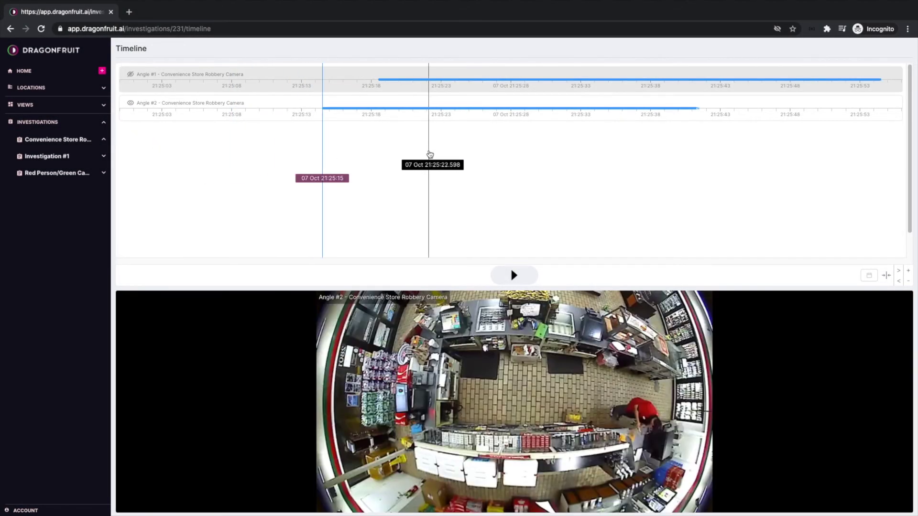
{"action": "left_click", "coordinate": [431, 154]}
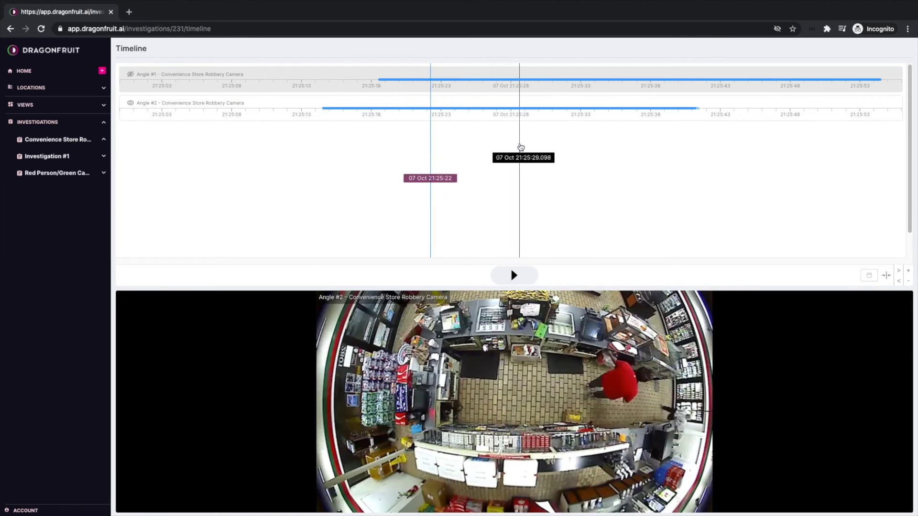
{"action": "left_click", "coordinate": [521, 146]}
{"action": "left_click", "coordinate": [514, 275]}
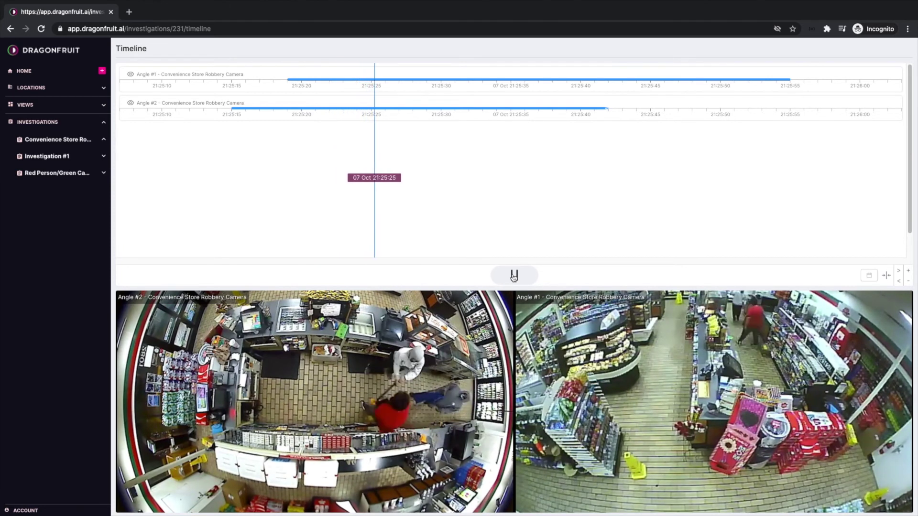
{"action": "left_click", "coordinate": [408, 168]}
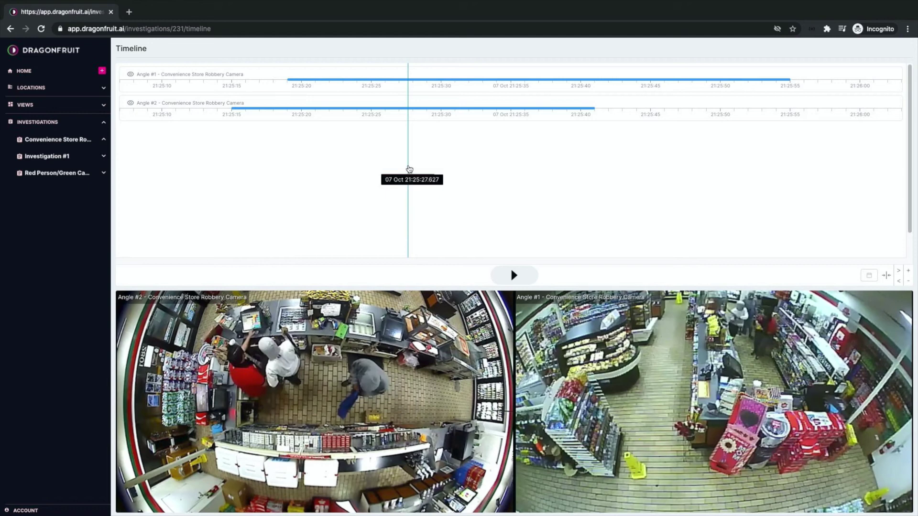
{"action": "left_click", "coordinate": [434, 121]}
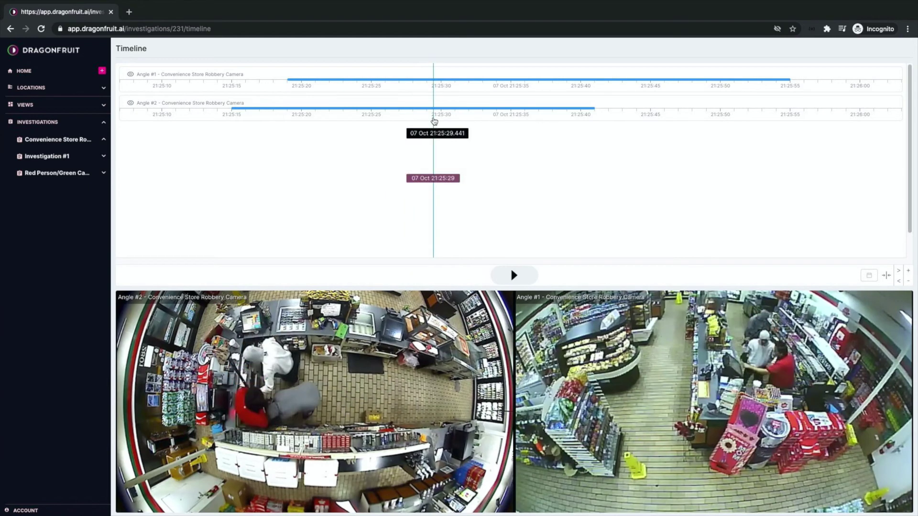
- Align Angle #1's timecode so its 21:25:29.509 frame sits at 21:25:27.627, then play both feeds
{"action": "right_click", "coordinate": [435, 80]}
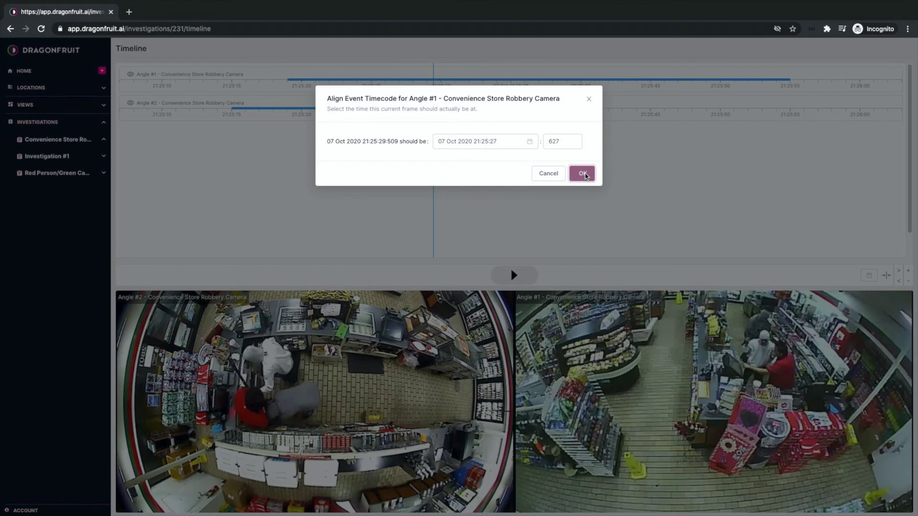
{"action": "left_click", "coordinate": [583, 173]}
{"action": "left_click", "coordinate": [516, 275]}
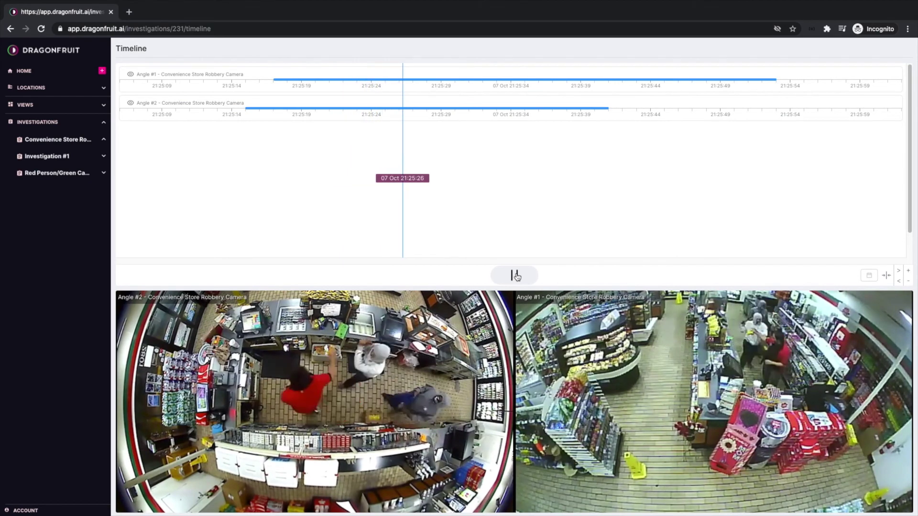
- Pause both store camera feeds
{"action": "left_click", "coordinate": [515, 276]}
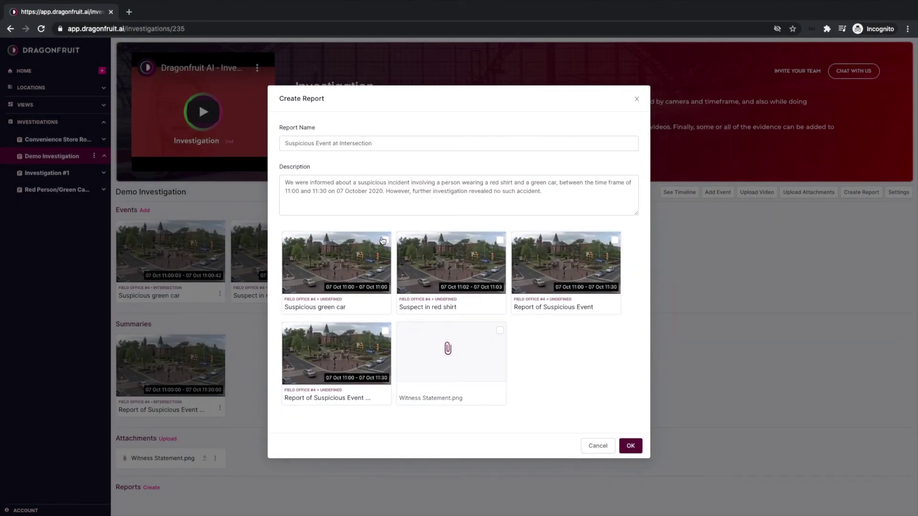
- Include the green car, red-shirt suspect, both suspicious-event videos and Witness Statement.png, then create the report
{"action": "left_click", "coordinate": [385, 240]}
{"action": "left_click", "coordinate": [500, 240]}
{"action": "left_click", "coordinate": [614, 240]}
{"action": "left_click", "coordinate": [385, 331]}
{"action": "left_click", "coordinate": [500, 330]}
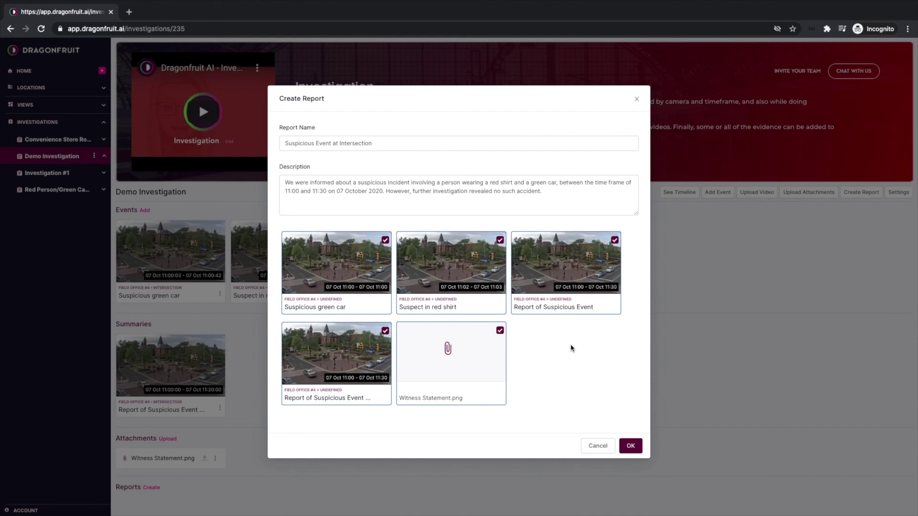
{"action": "left_click", "coordinate": [632, 445]}
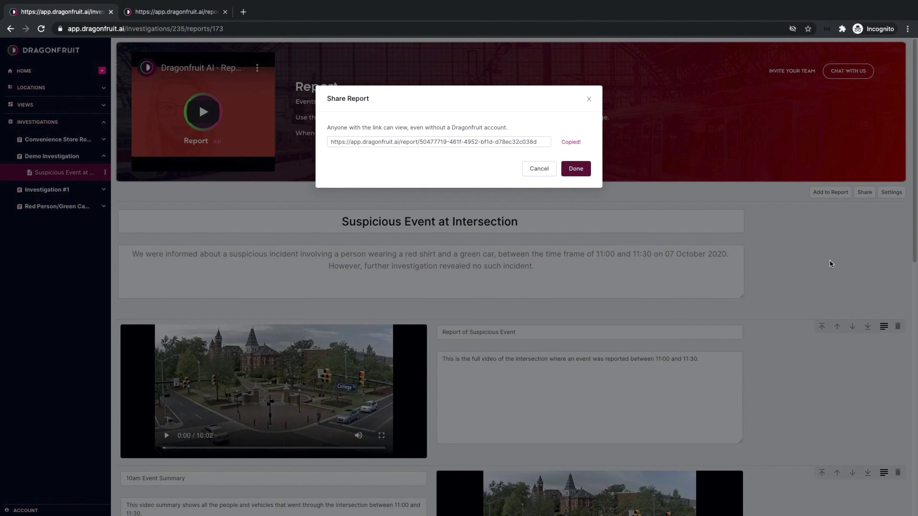
- Switch to the shared report's tab and scroll through Suspicious Event at Intersection
{"action": "key", "text": "ctrl+Tab"}
{"action": "scroll", "coordinate": [575, 199], "scroll_direction": "down", "scroll_amount": 8}
{"action": "scroll", "coordinate": [577, 144], "scroll_direction": "up", "scroll_amount": 4}
{"action": "scroll", "coordinate": [576, 144], "scroll_direction": "up", "scroll_amount": 4}
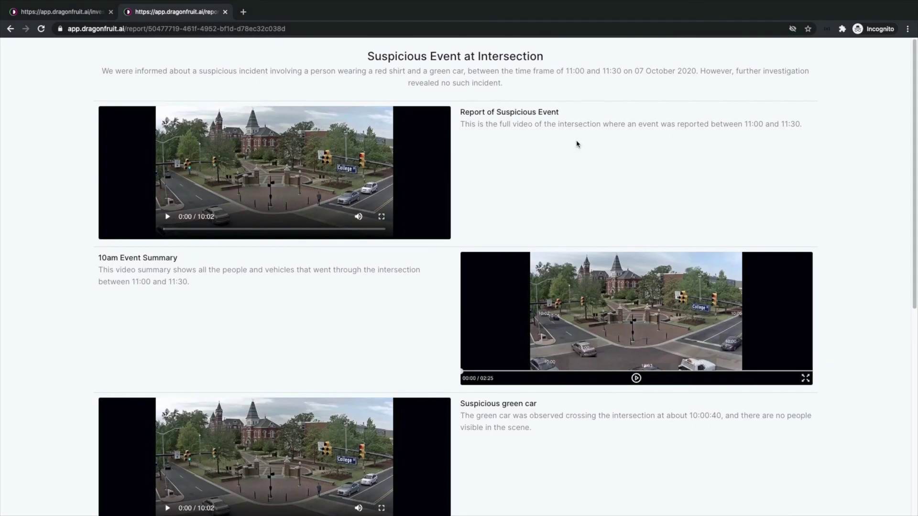